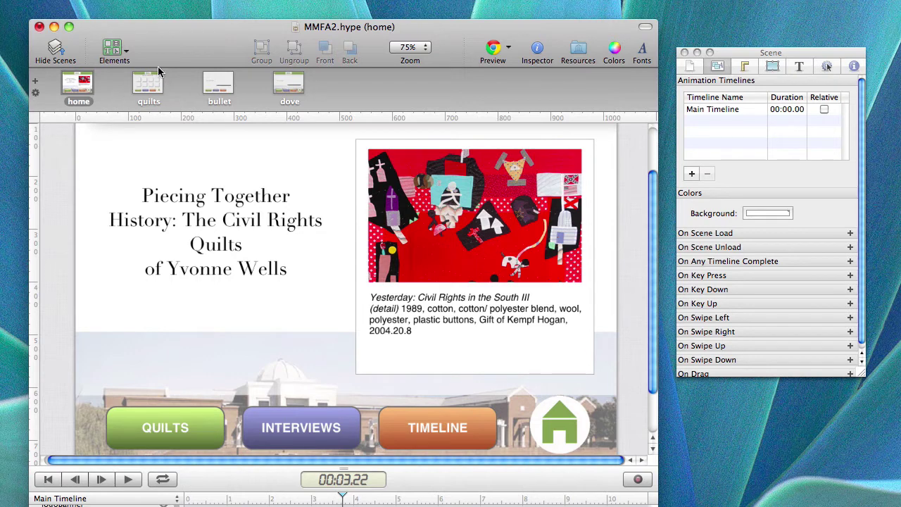
Step: Move the home button to the stage's left edge and reset the playhead to 00:00.00
{"action": "left_click_drag", "start_coordinate": [197, 45], "coordinate": [200, 28]}
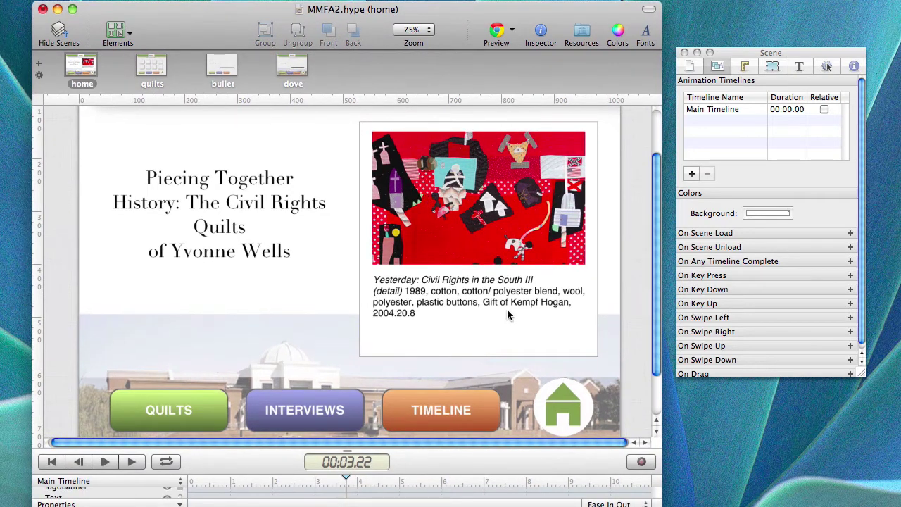
{"action": "left_click", "coordinate": [568, 402]}
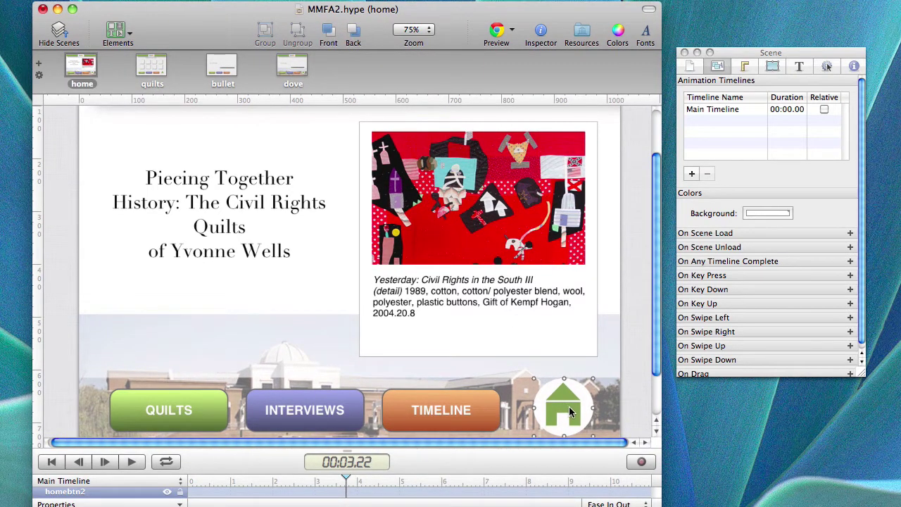
{"action": "left_click_drag", "start_coordinate": [569, 413], "coordinate": [47, 349]}
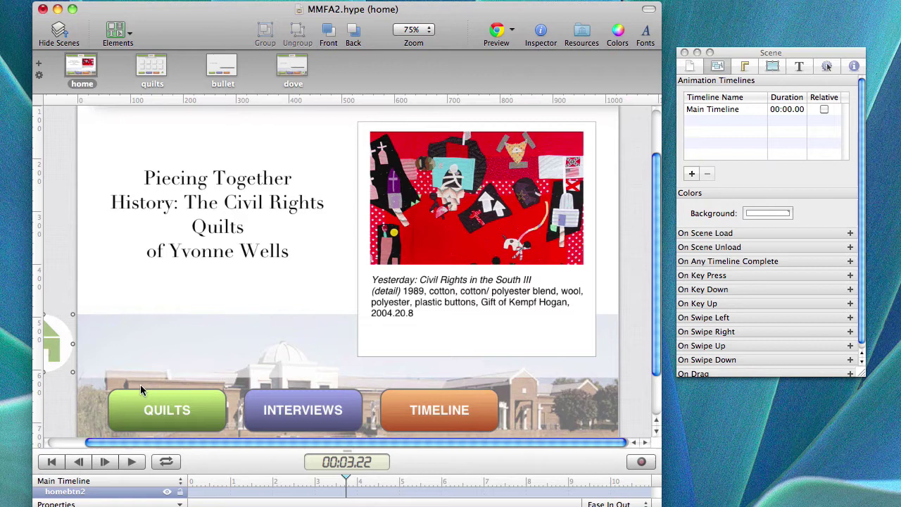
{"action": "left_click", "coordinate": [198, 481]}
{"action": "left_click_drag", "start_coordinate": [198, 481], "coordinate": [176, 482]}
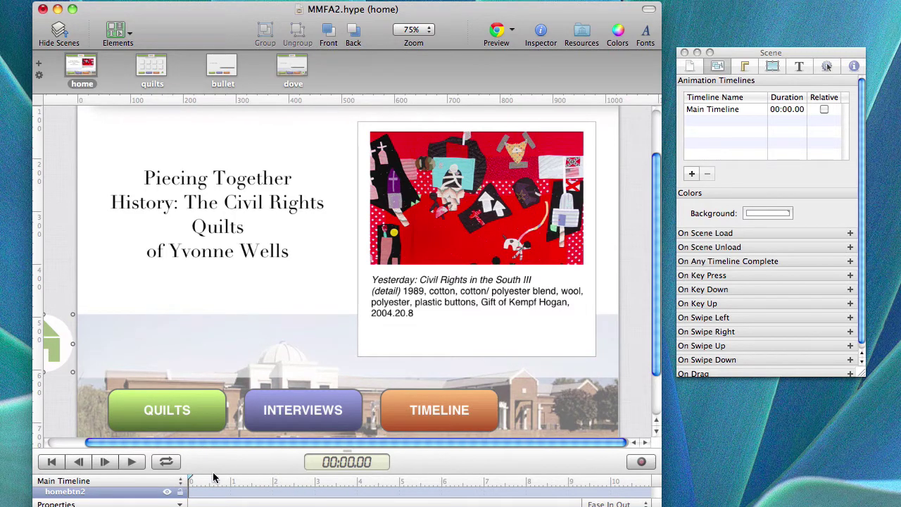
Step: Record a 5.29 s keyframe that moves the home button from the left edge back beside TIMELINE
{"action": "left_click", "coordinate": [641, 462]}
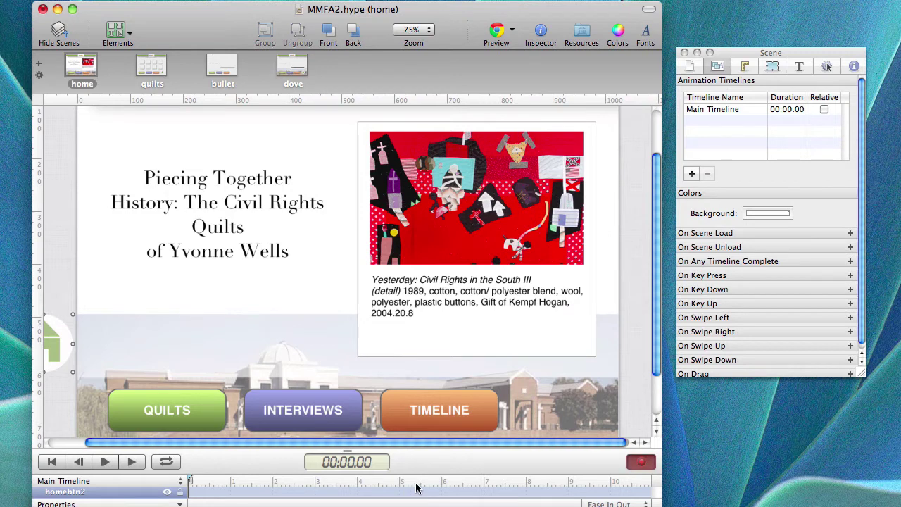
{"action": "left_click", "coordinate": [439, 481]}
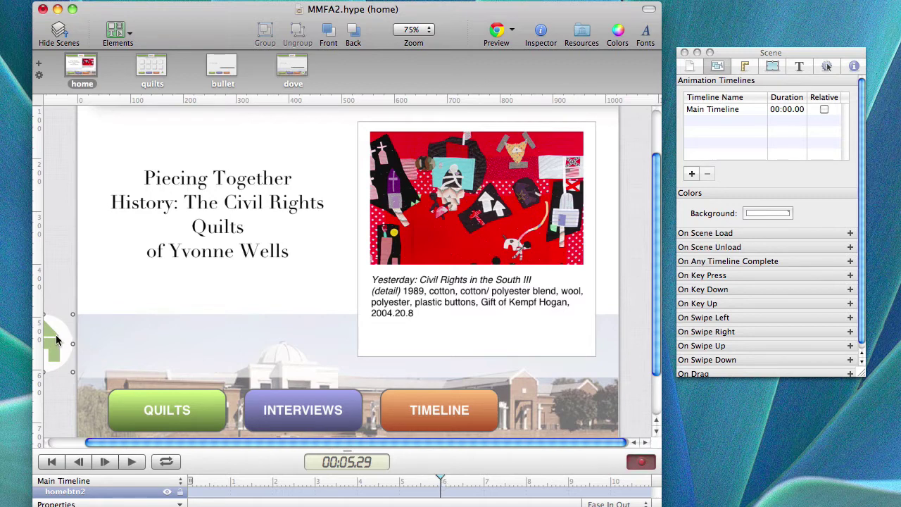
{"action": "left_click_drag", "start_coordinate": [53, 344], "coordinate": [561, 407]}
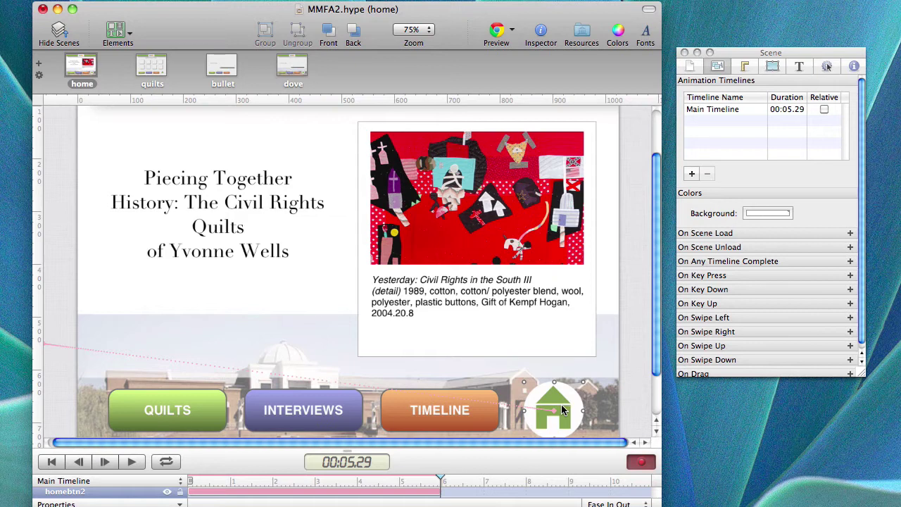
Step: Bend the home button's motion path upward through the title and back down near the caption
{"action": "left_click", "coordinate": [159, 355]}
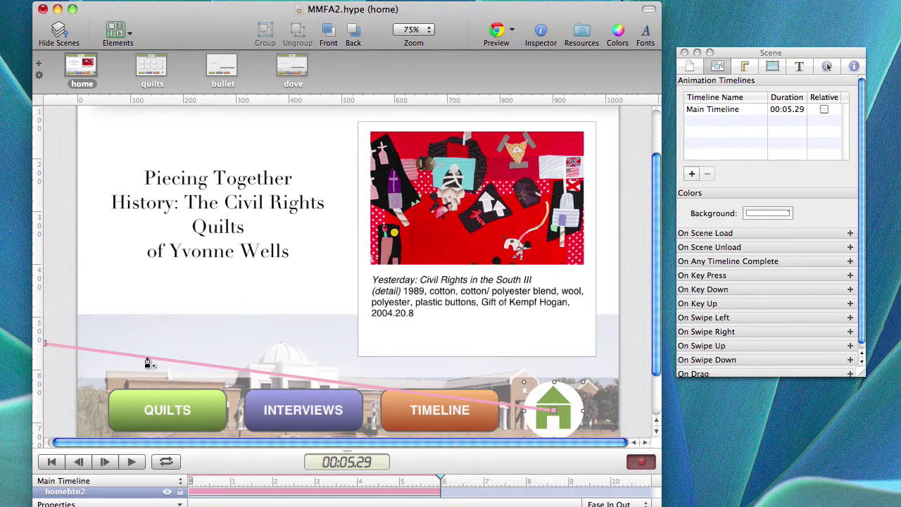
{"action": "left_click_drag", "start_coordinate": [154, 357], "coordinate": [202, 224]}
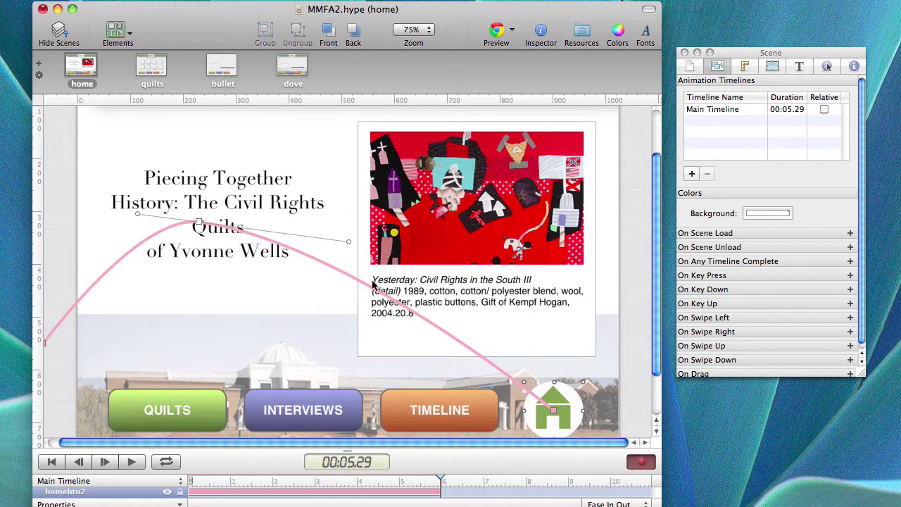
{"action": "left_click_drag", "start_coordinate": [368, 286], "coordinate": [357, 380]}
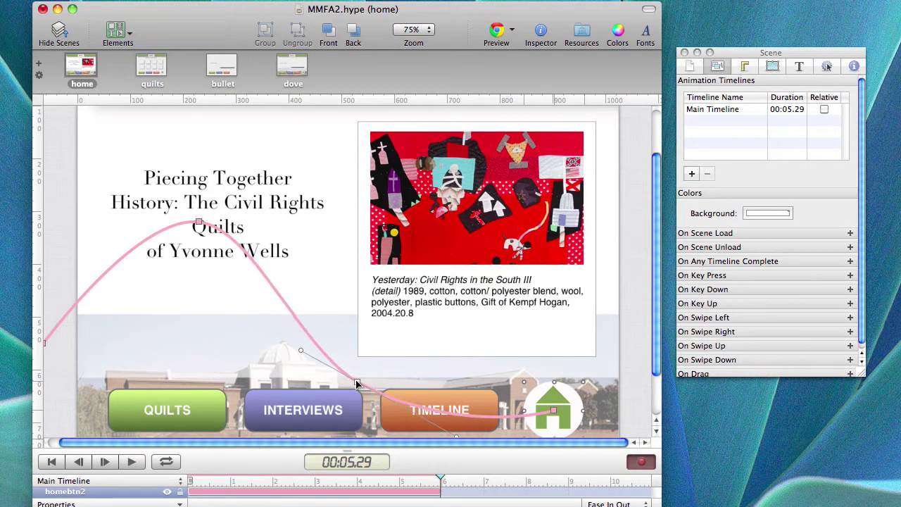
{"action": "left_click", "coordinate": [642, 463]}
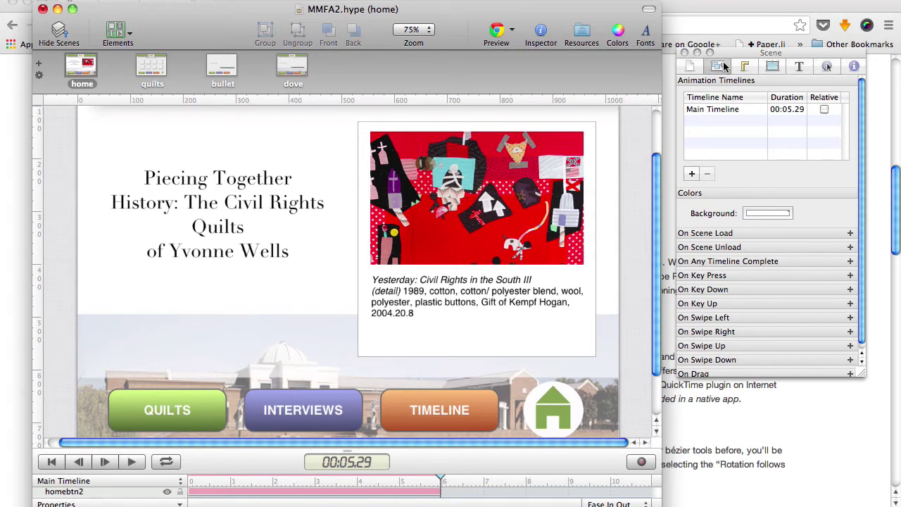
Step: Add a Play Sound action to the home scene's On Scene Load event
{"action": "left_click", "coordinate": [827, 67]}
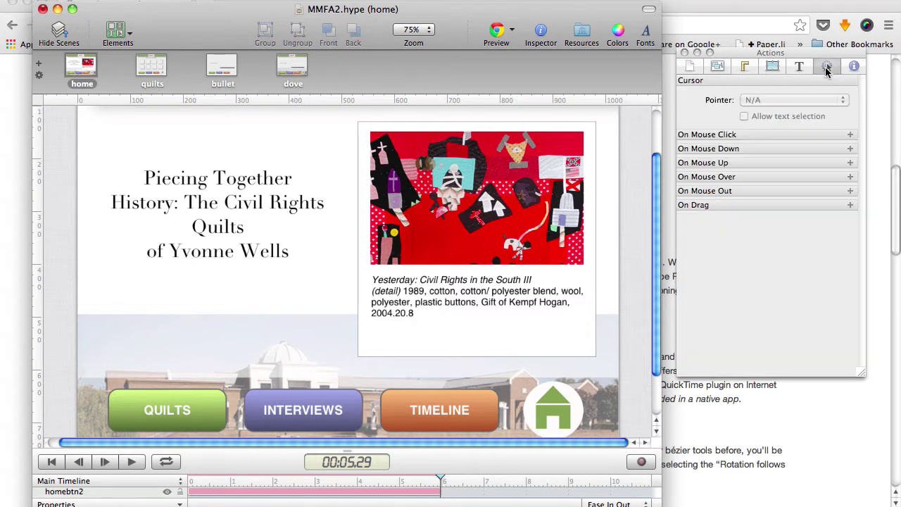
{"action": "left_click", "coordinate": [719, 66]}
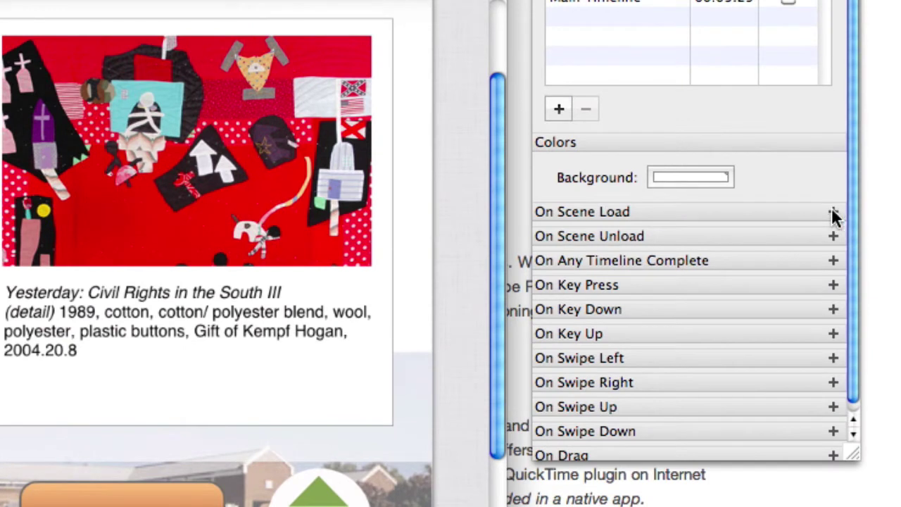
{"action": "left_click", "coordinate": [832, 211]}
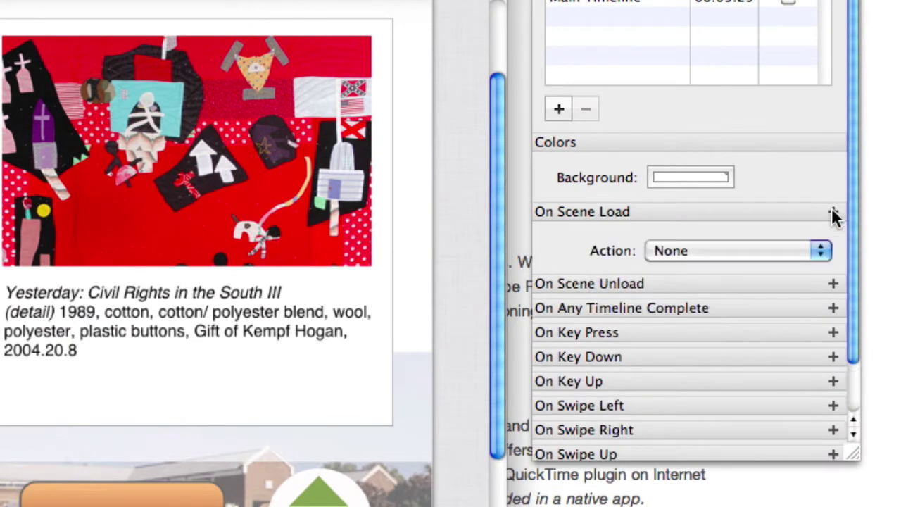
{"action": "left_click", "coordinate": [820, 251]}
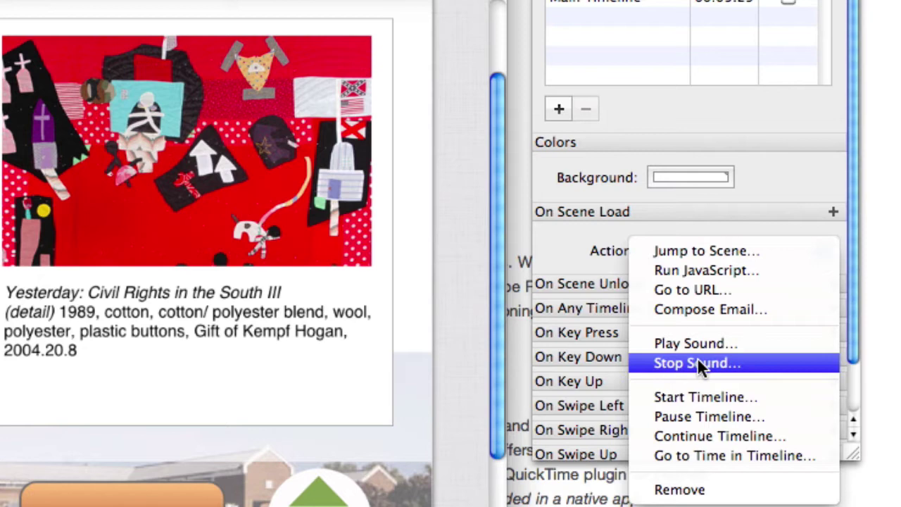
{"action": "left_click", "coordinate": [692, 338]}
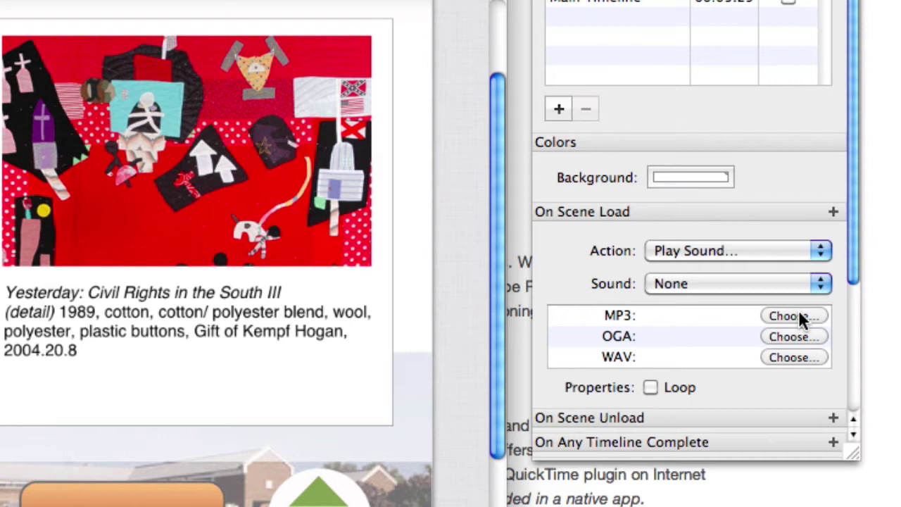
Step: Choose the kids-cheer-01 WAV file as the scene-load sound
{"action": "left_click", "coordinate": [801, 354]}
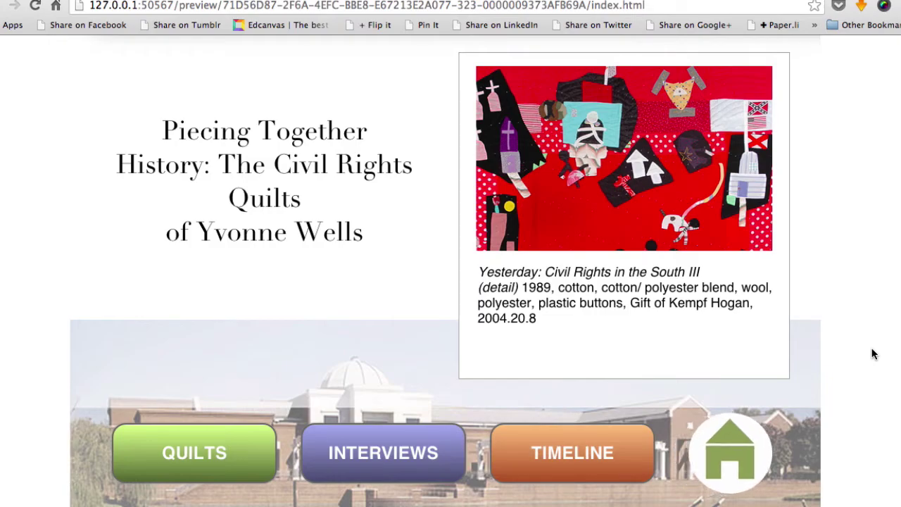
Step: Leave the Chrome preview and return to the Hype editor
{"action": "key", "text": "super+Tab"}
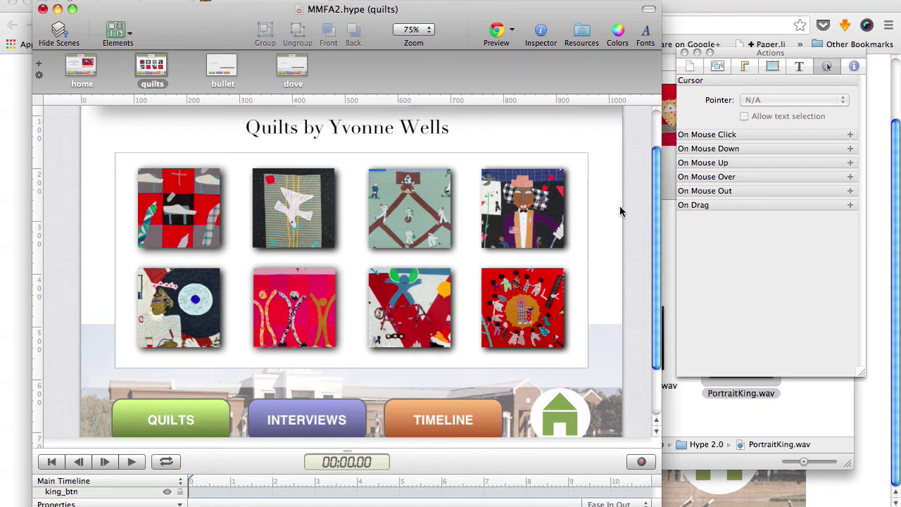
Step: Give the portrait quilt image (king_btn) an On Mouse Click Play Sound action
{"action": "left_click", "coordinate": [544, 207]}
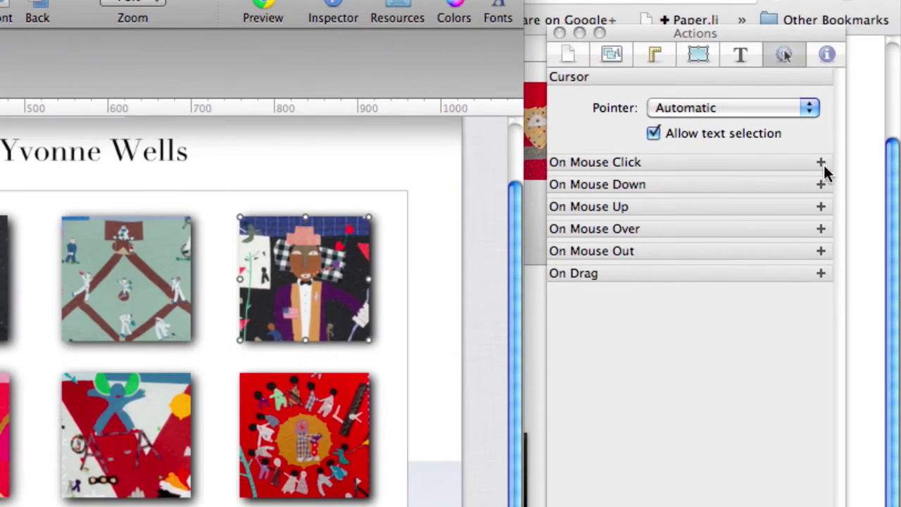
{"action": "left_click", "coordinate": [821, 163]}
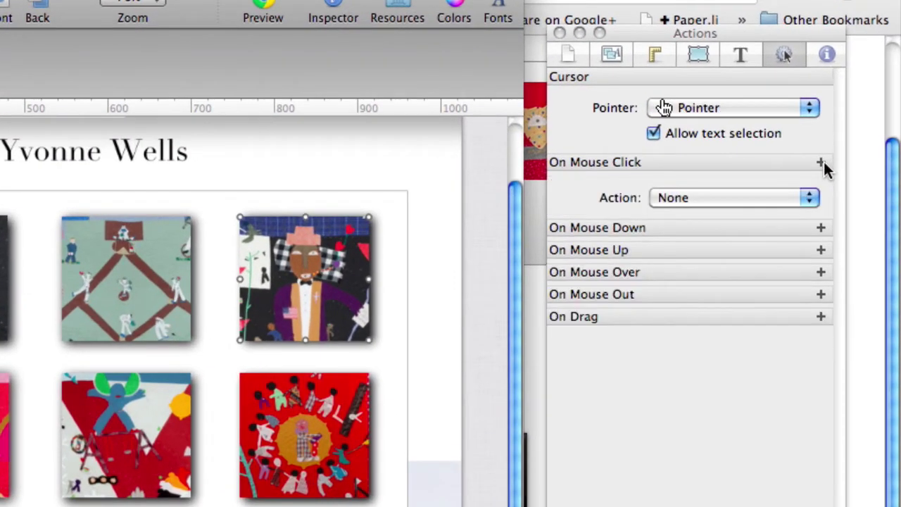
{"action": "left_click", "coordinate": [807, 200]}
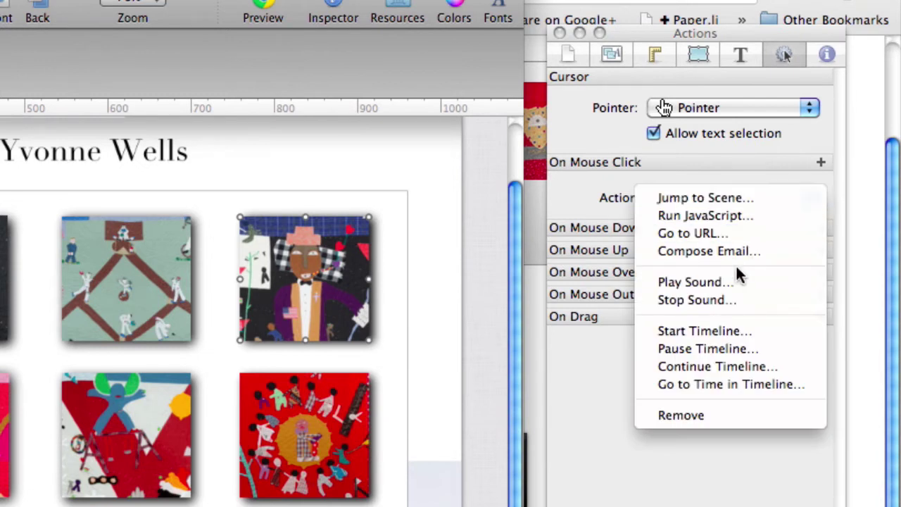
{"action": "left_click", "coordinate": [721, 281]}
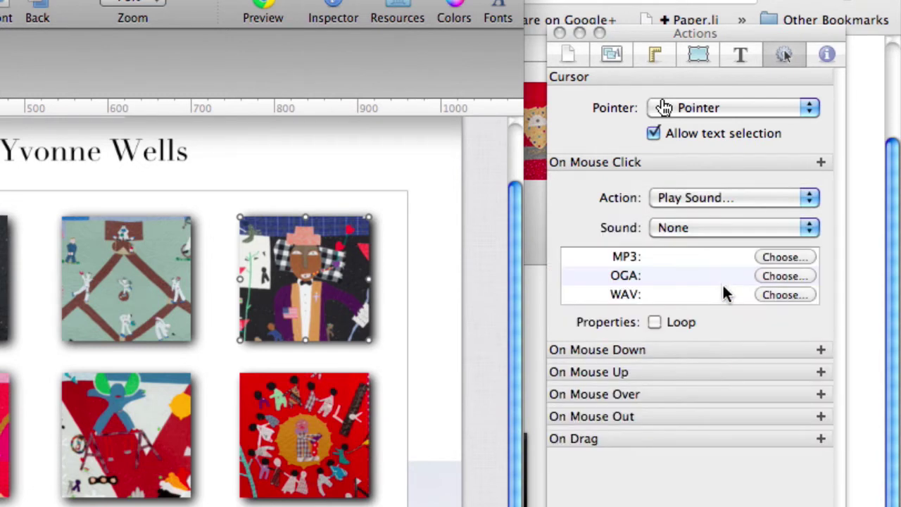
Step: Attach PortraitKing.wav as the portrait quilt's click sound, then preview the project in the browser
{"action": "left_click", "coordinate": [789, 295]}
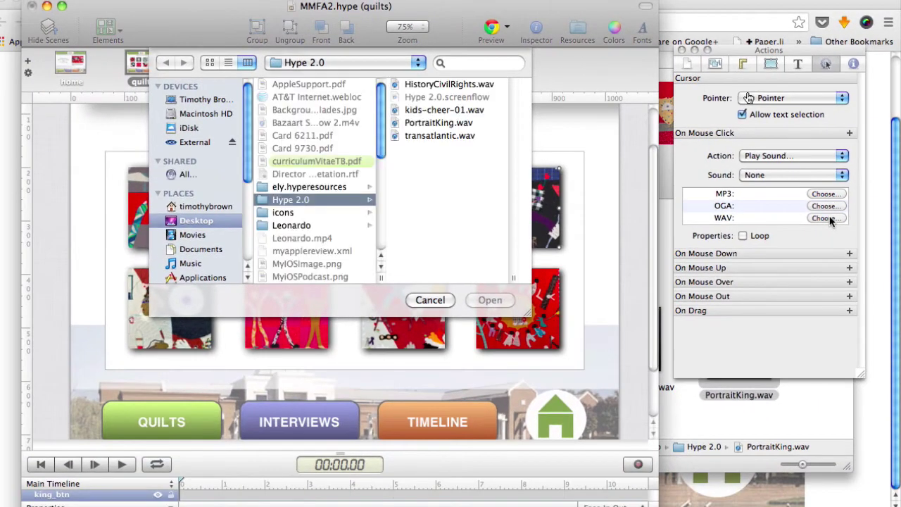
{"action": "left_click", "coordinate": [429, 124]}
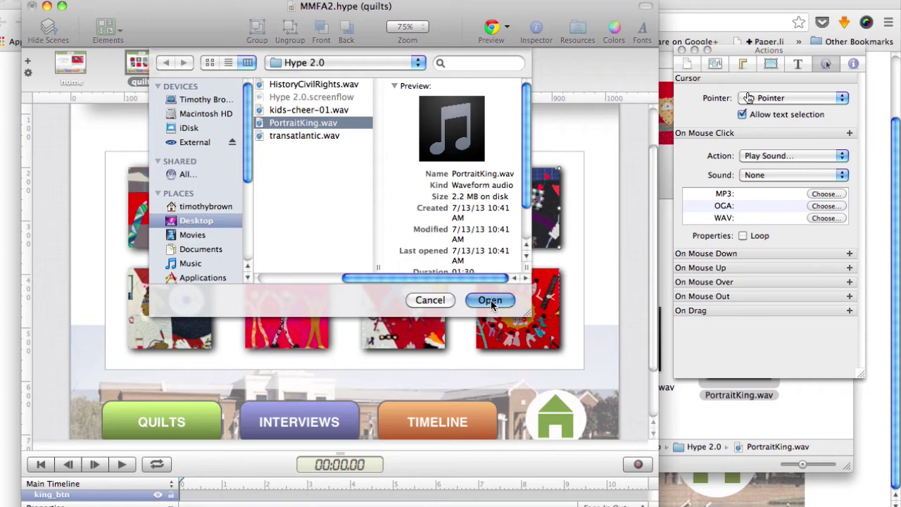
{"action": "left_click", "coordinate": [491, 300]}
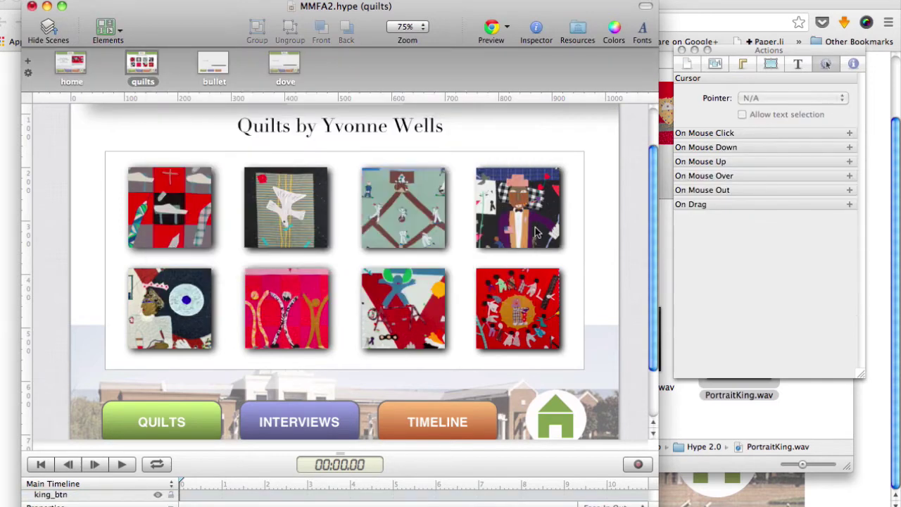
{"action": "left_click", "coordinate": [491, 31]}
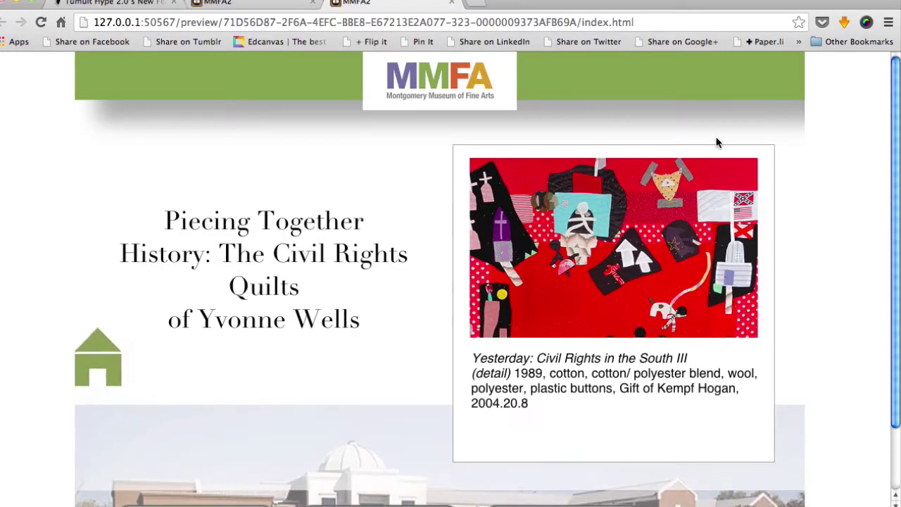
Step: In the preview, scroll to the quilt grid, go back home, and close the extra MMFA2 tab
{"action": "scroll", "coordinate": [841, 223], "scroll_direction": "down", "scroll_amount": 3}
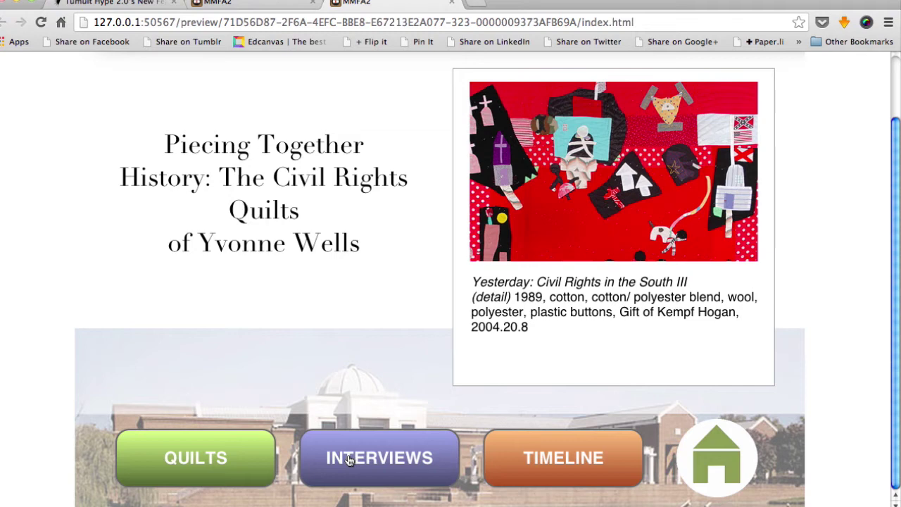
{"action": "scroll", "coordinate": [172, 461], "scroll_direction": "down", "scroll_amount": 3}
{"action": "scroll", "coordinate": [170, 463], "scroll_direction": "down", "scroll_amount": 5}
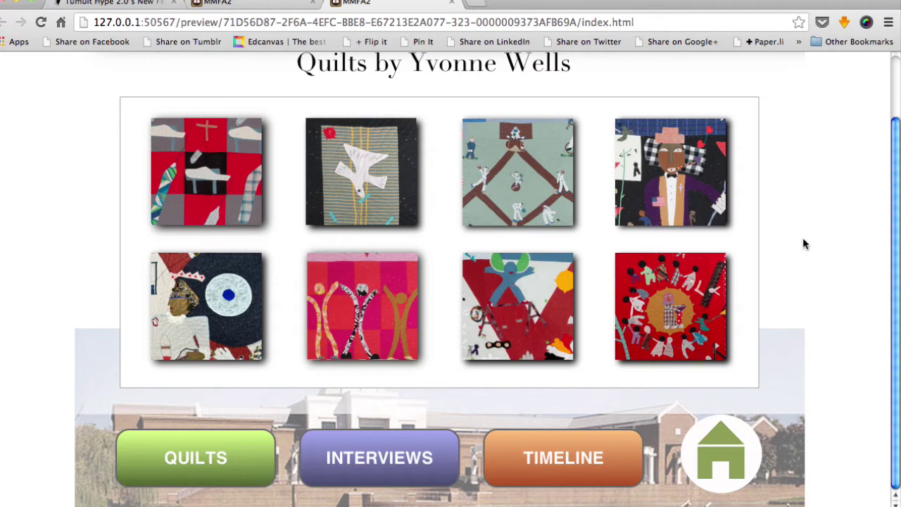
{"action": "left_click", "coordinate": [723, 445]}
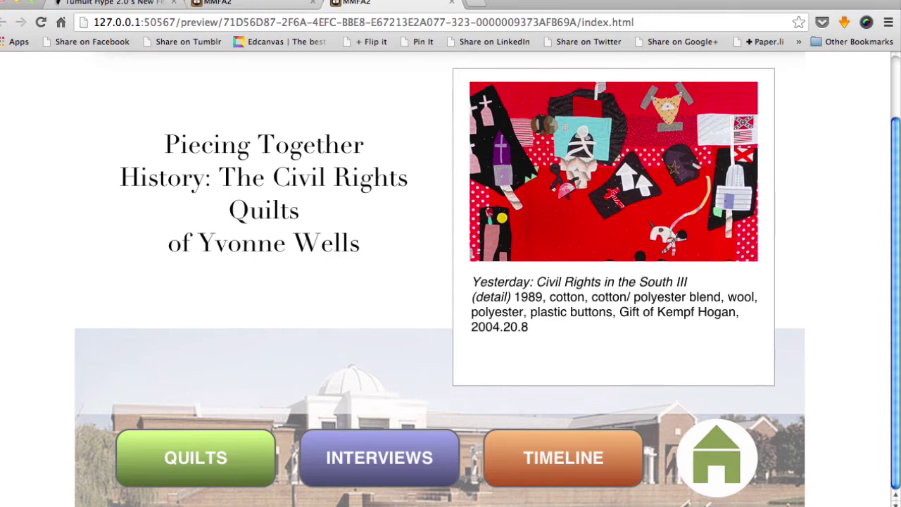
{"action": "left_click", "coordinate": [452, 4]}
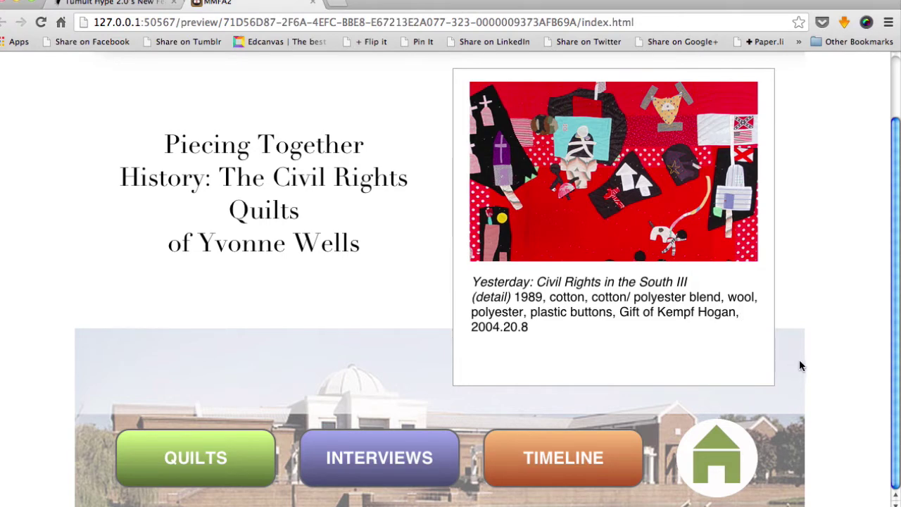
Step: Back in Hype, add a Stop Sound action for PortraitKing to the quilts scene's On Scene Unload
{"action": "key", "text": "super+Tab"}
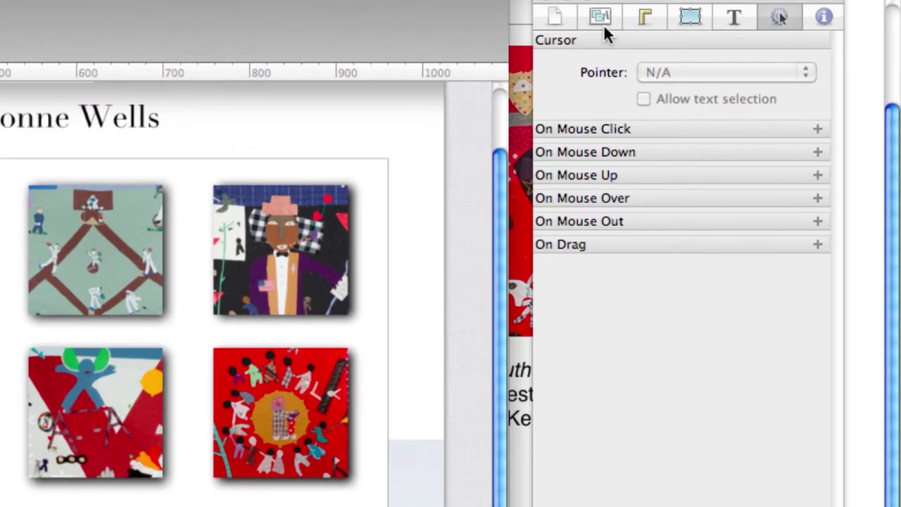
{"action": "left_click", "coordinate": [600, 18]}
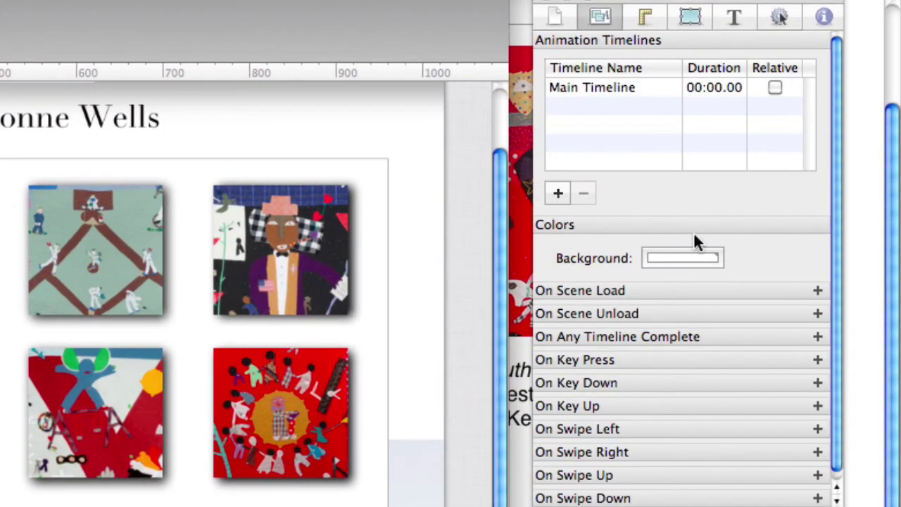
{"action": "left_click", "coordinate": [817, 313]}
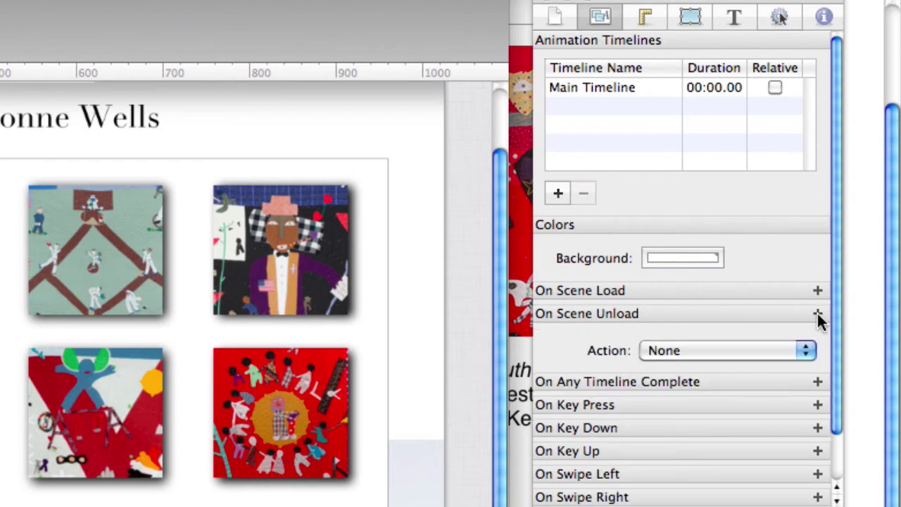
{"action": "left_click", "coordinate": [805, 352]}
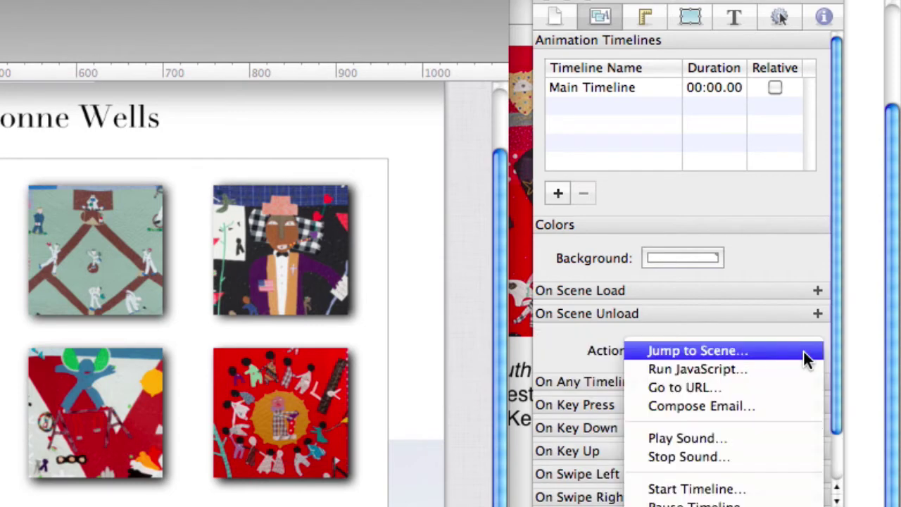
{"action": "left_click", "coordinate": [717, 457]}
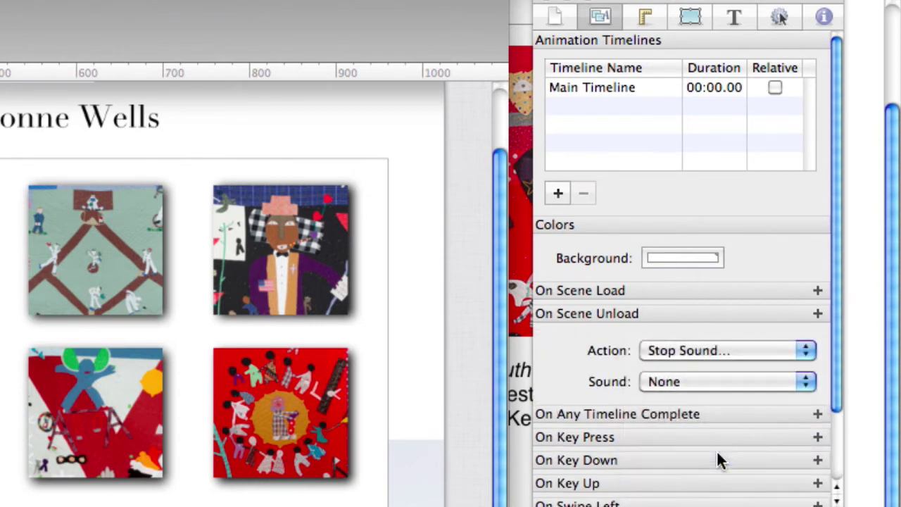
{"action": "left_click", "coordinate": [802, 383]}
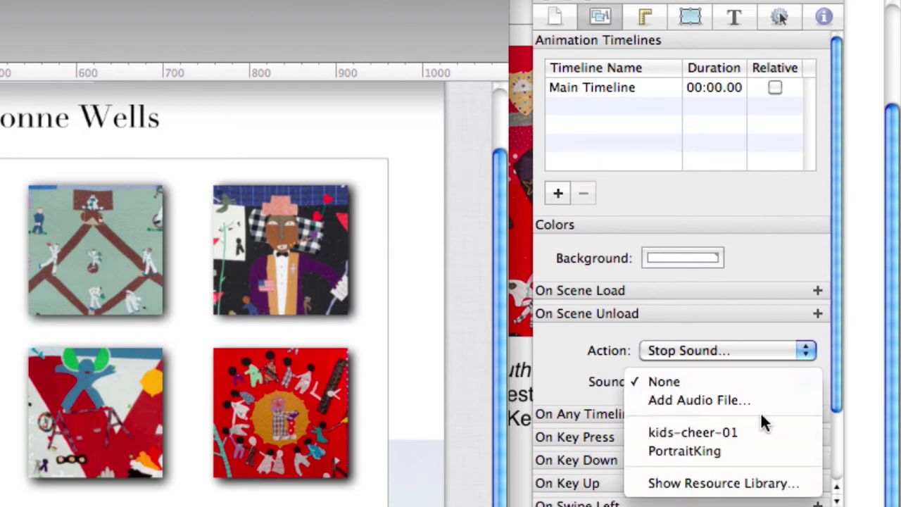
{"action": "left_click", "coordinate": [737, 450]}
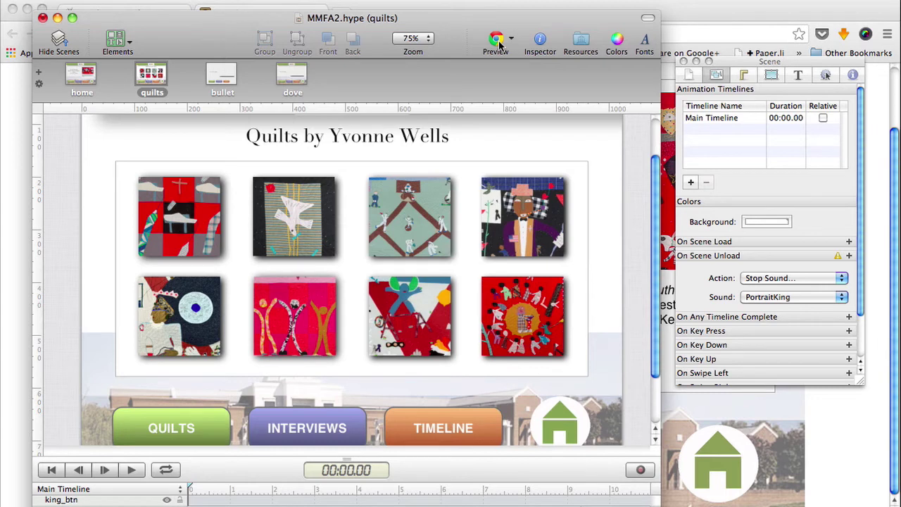
Step: Preview the site in Chrome, go to the QUILTS grid and scroll through the page
{"action": "left_click", "coordinate": [497, 40]}
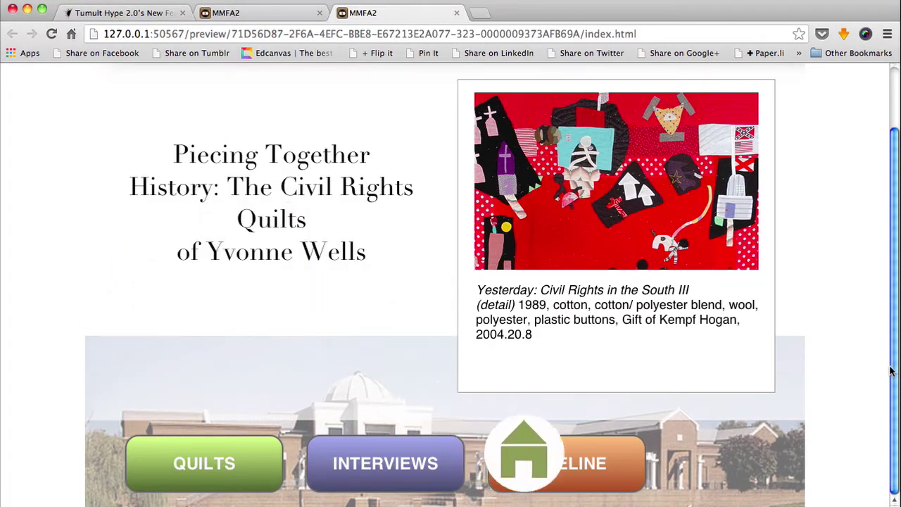
{"action": "left_click", "coordinate": [195, 466]}
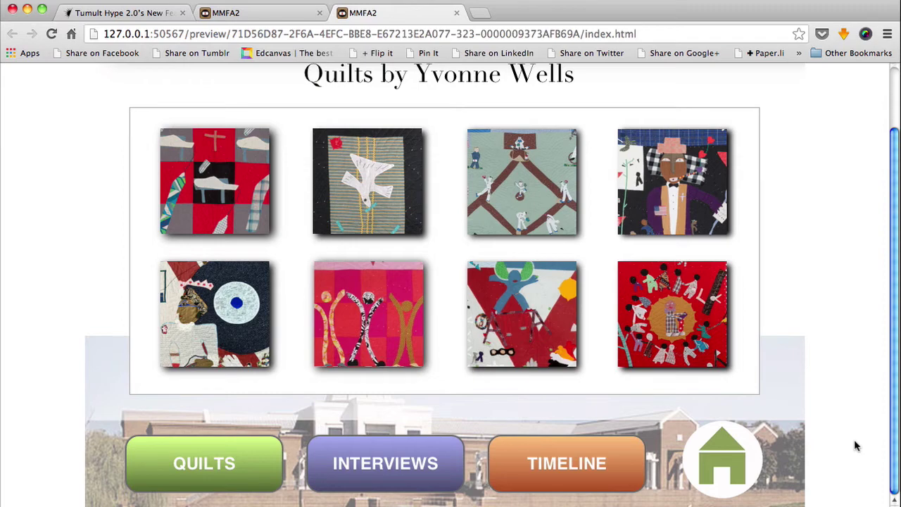
{"action": "scroll", "coordinate": [727, 458], "scroll_direction": "down", "scroll_amount": 2}
{"action": "scroll", "coordinate": [727, 457], "scroll_direction": "down", "scroll_amount": 5}
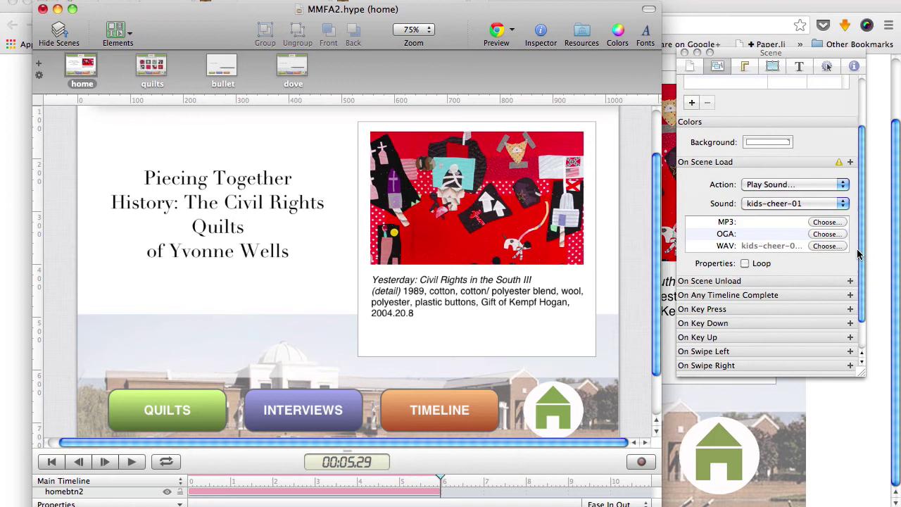
Step: Add an On Swipe Up action that jumps to Next Scene with Push (Bottom to Top)
{"action": "scroll", "coordinate": [858, 255], "scroll_direction": "down", "scroll_amount": 3}
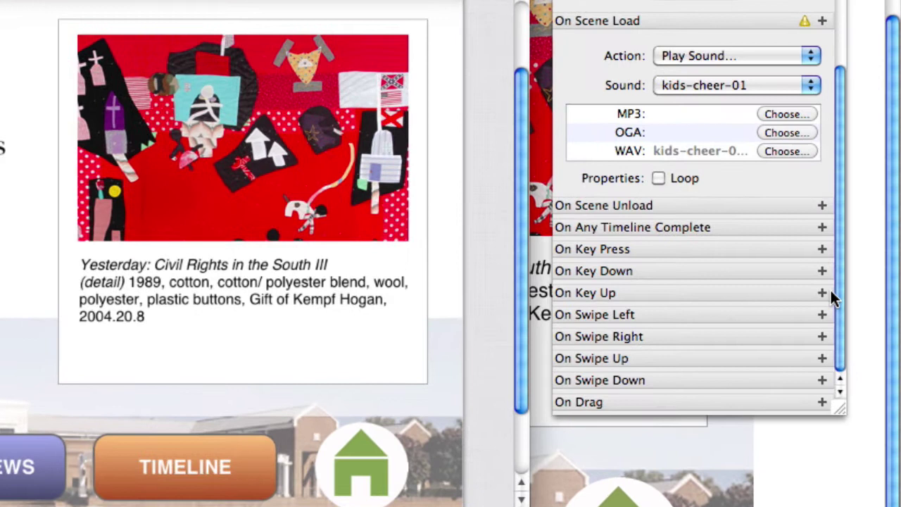
{"action": "left_click", "coordinate": [822, 358]}
{"action": "scroll", "coordinate": [822, 359], "scroll_direction": "down", "scroll_amount": 2}
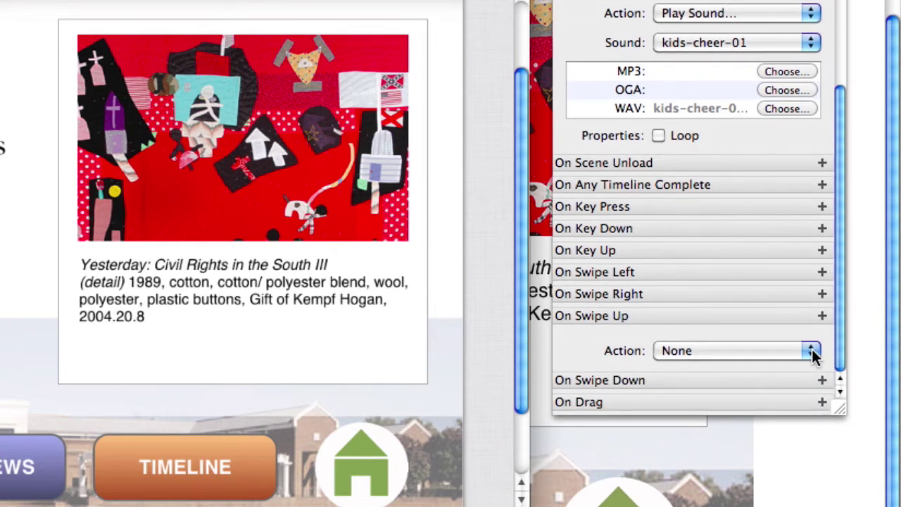
{"action": "left_click", "coordinate": [812, 351]}
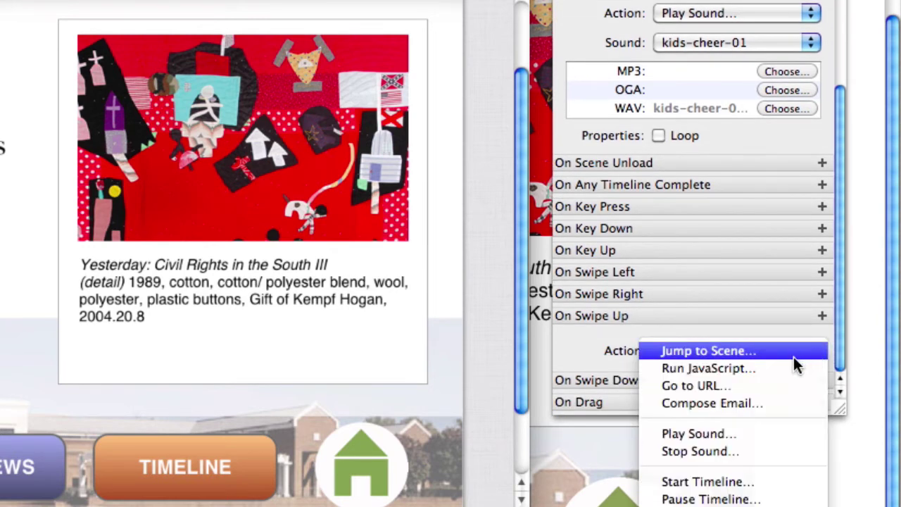
{"action": "left_click", "coordinate": [791, 351]}
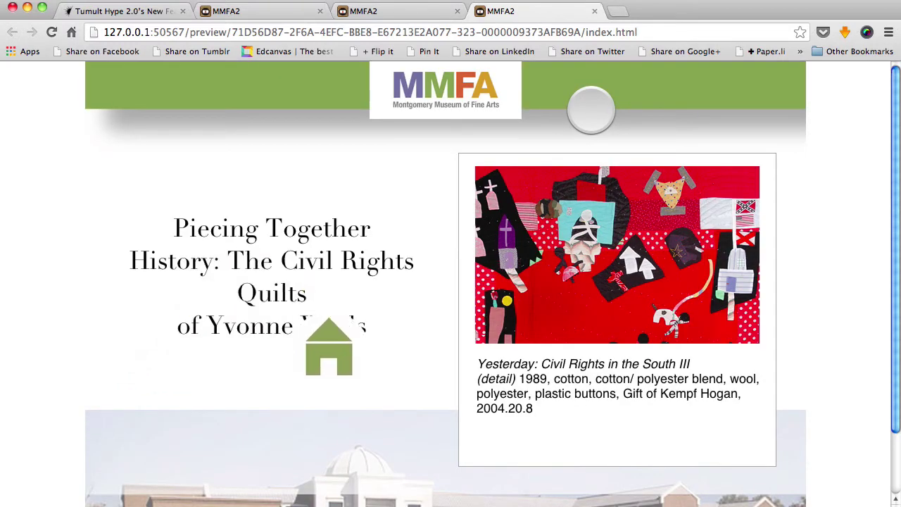
Step: Scroll down the new Chrome preview to the Quilts by Yvonne Wells thumbnails
{"action": "scroll", "coordinate": [446, 282], "scroll_direction": "down", "scroll_amount": 2}
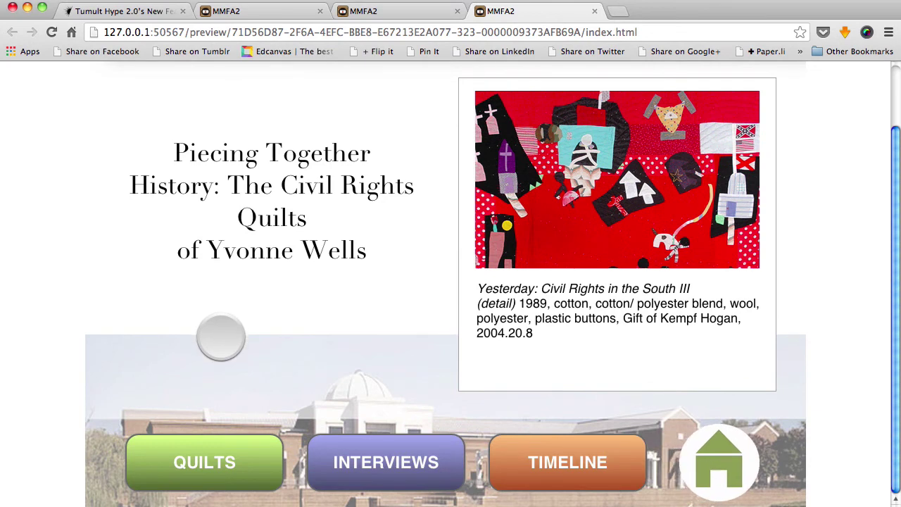
{"action": "scroll", "coordinate": [446, 281], "scroll_direction": "down", "scroll_amount": 3}
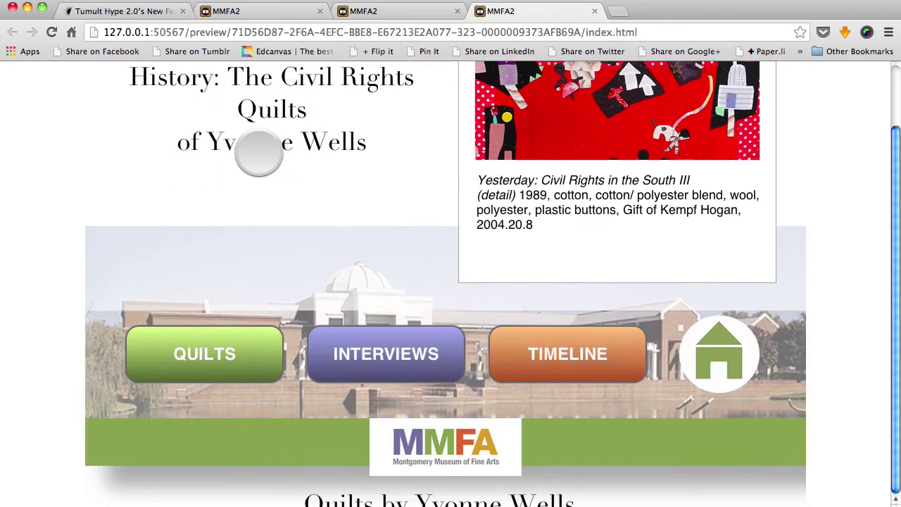
{"action": "scroll", "coordinate": [259, 152], "scroll_direction": "down", "scroll_amount": 10}
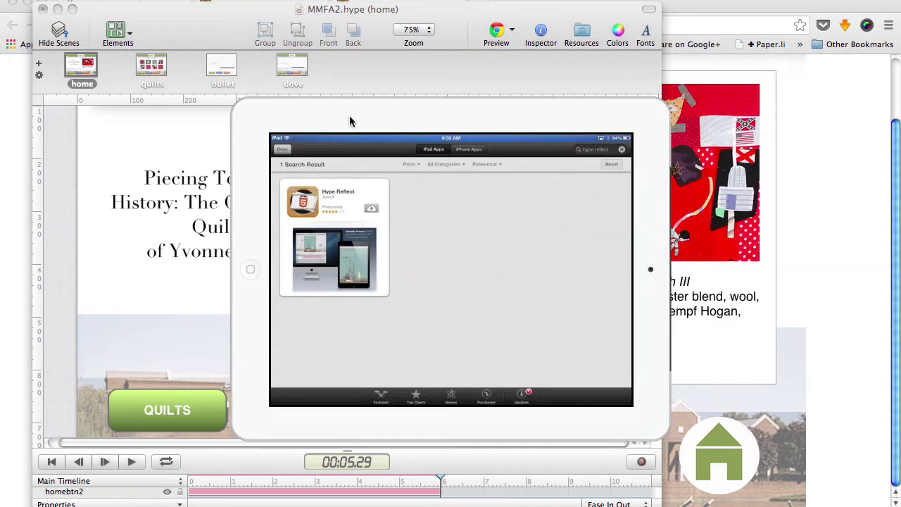
Step: Drag the mirrored iPad window showing Hype Reflect to the upper right of the screen
{"action": "left_click_drag", "start_coordinate": [349, 115], "coordinate": [546, 68]}
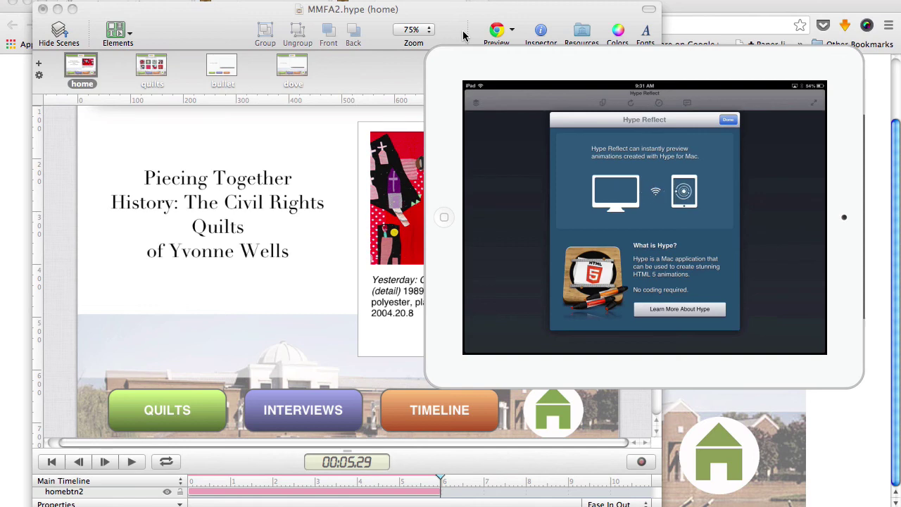
Step: Switch Hype's preview destination from Google Chrome to the iPad and send the project there
{"action": "left_click", "coordinate": [463, 35]}
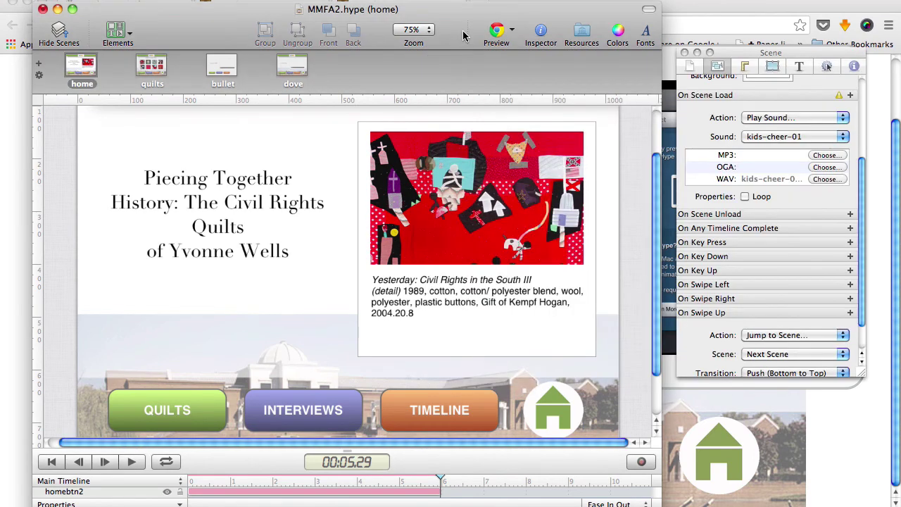
{"action": "left_click", "coordinate": [511, 32]}
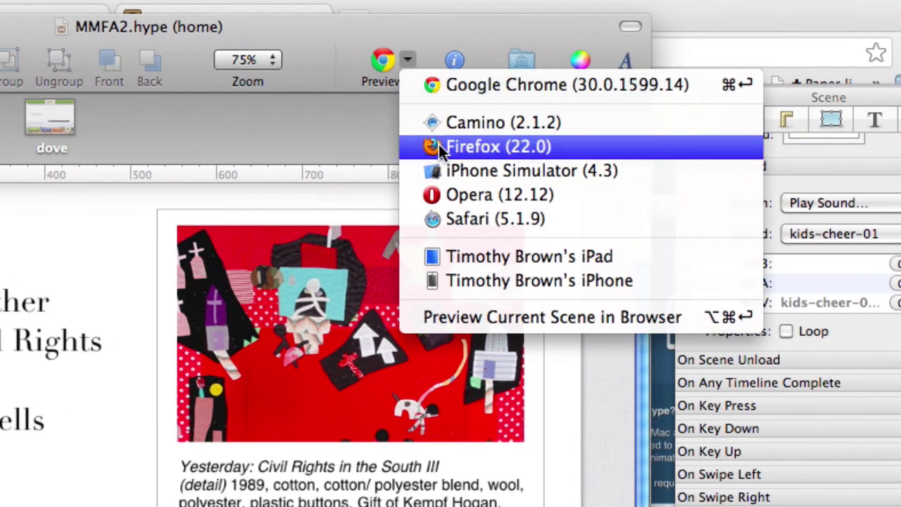
{"action": "left_click", "coordinate": [493, 249]}
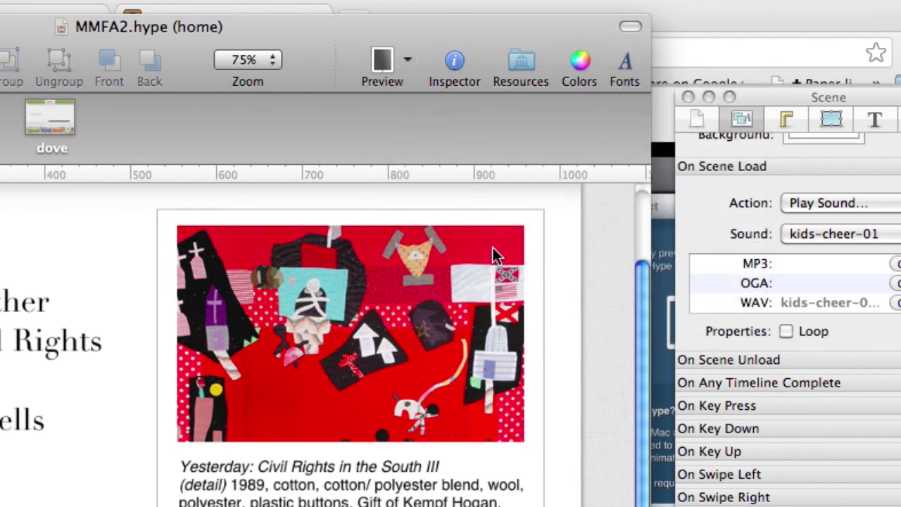